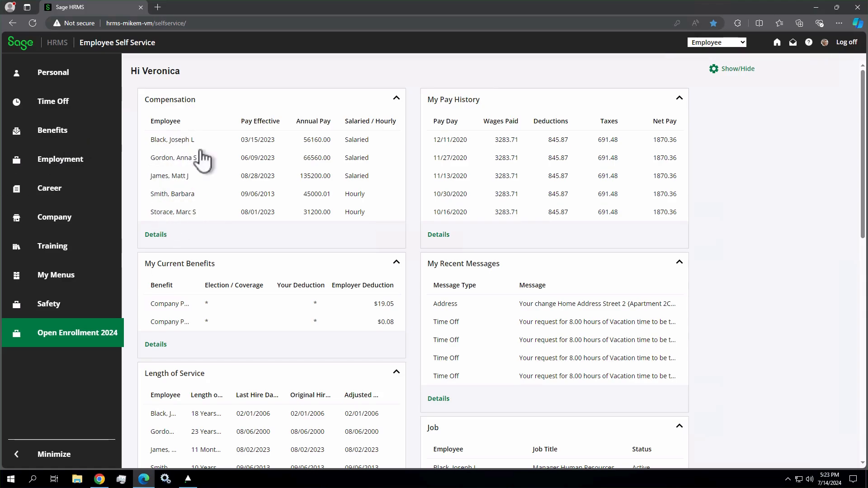
Switch Self Service to the Manager role and view the direct reports in Employee Profile.
left_click(706, 46)
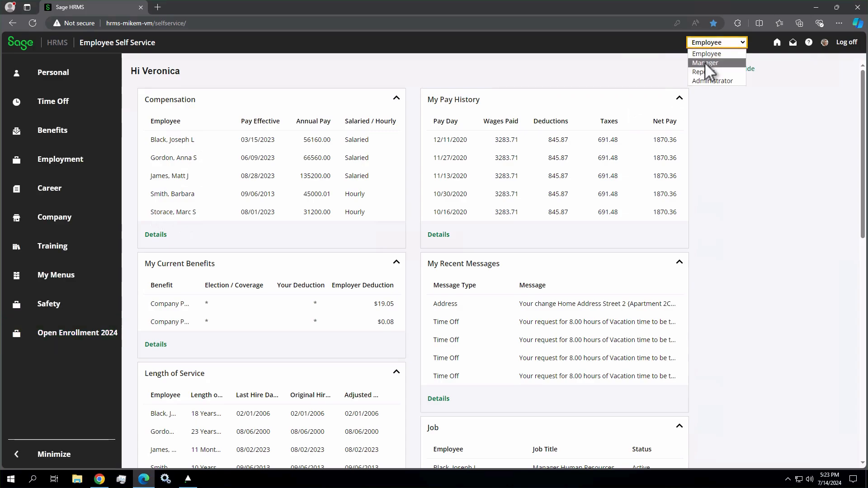
left_click(704, 61)
left_click(69, 110)
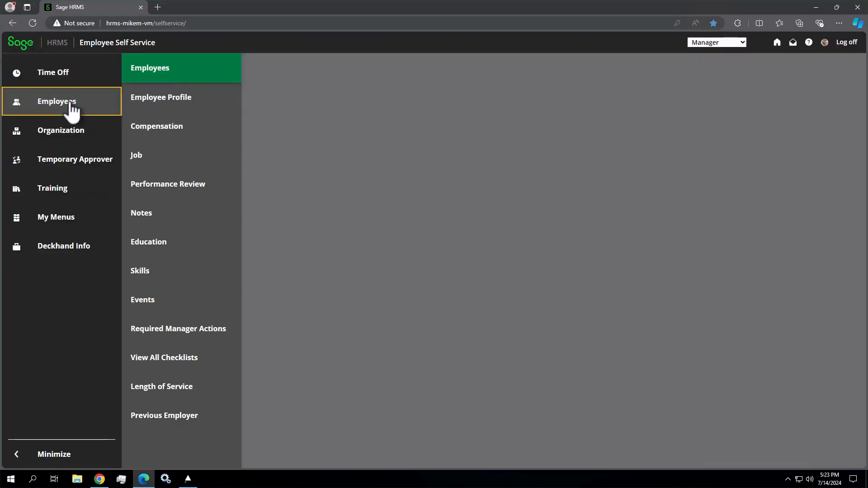
left_click(161, 100)
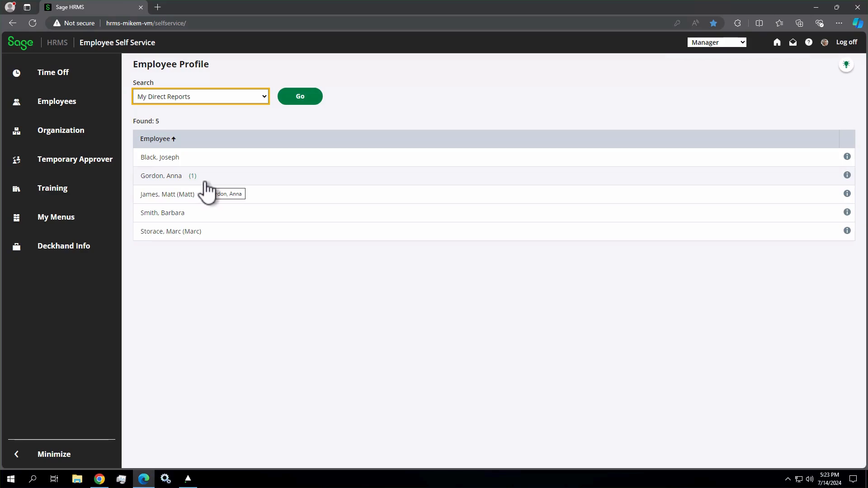
Switch to the Sage HRMS desktop application and find the Operator employee by last name, opening the employee's record.
left_click(187, 478)
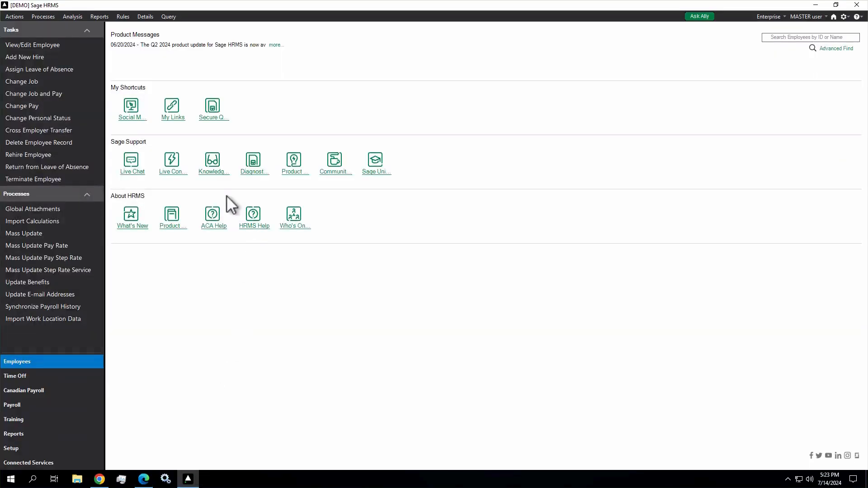
left_click(42, 45)
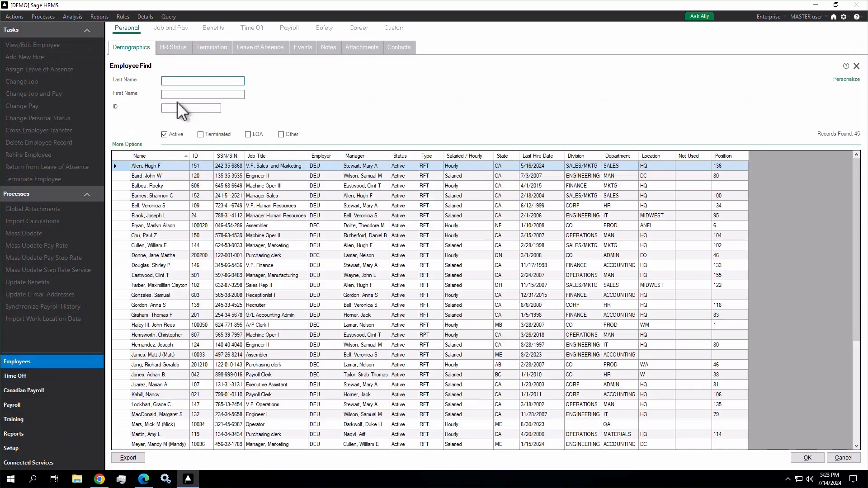
type("mars")
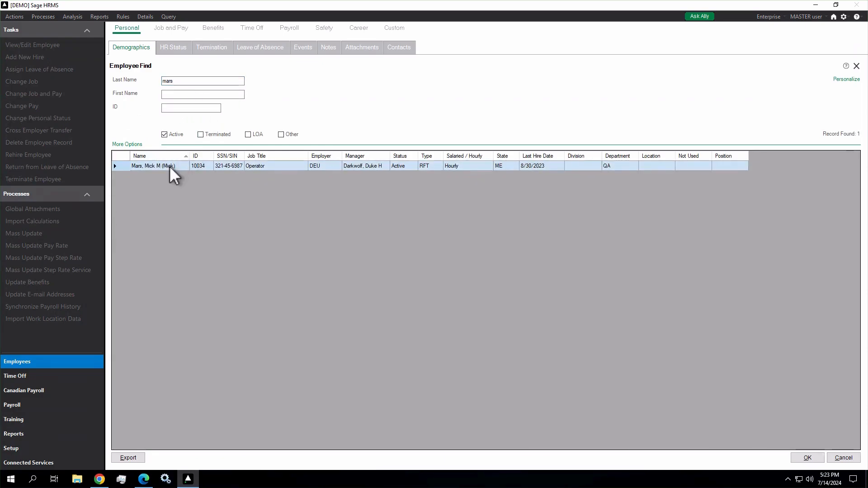
double_click(170, 166)
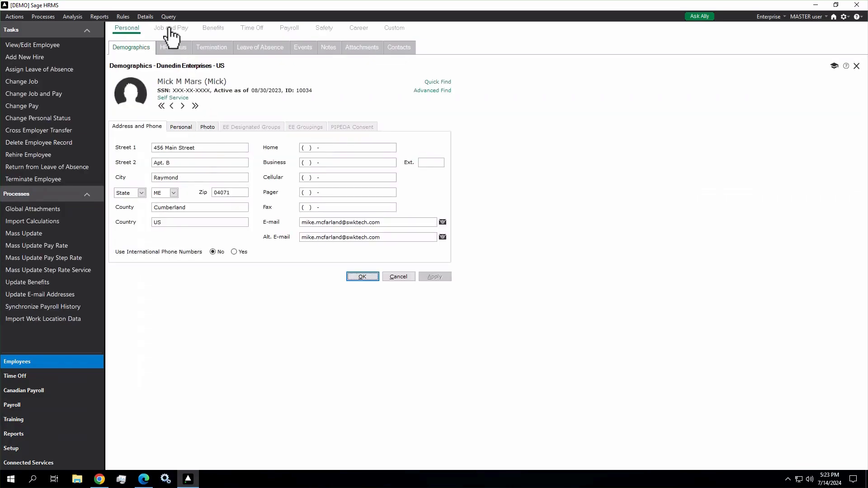
In the employee's current job organization details, assign the V.P. Human Resources as manager and save without creating a job history record.
left_click(170, 29)
left_click(169, 48)
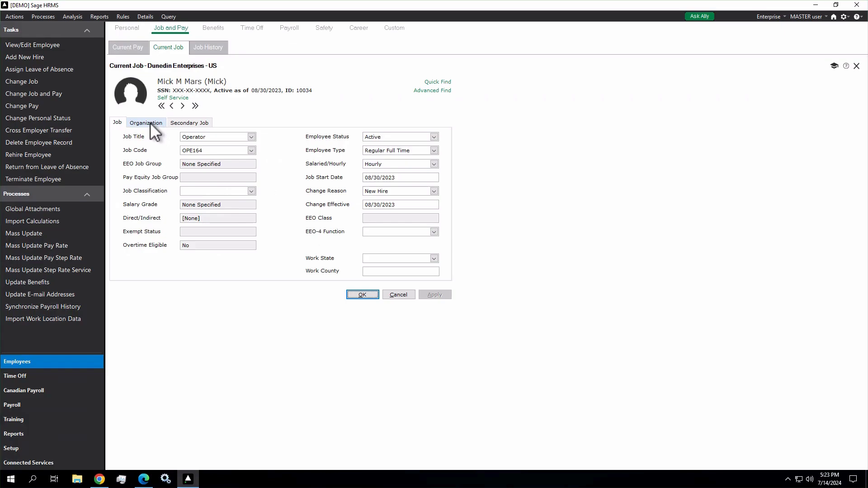
left_click(149, 122)
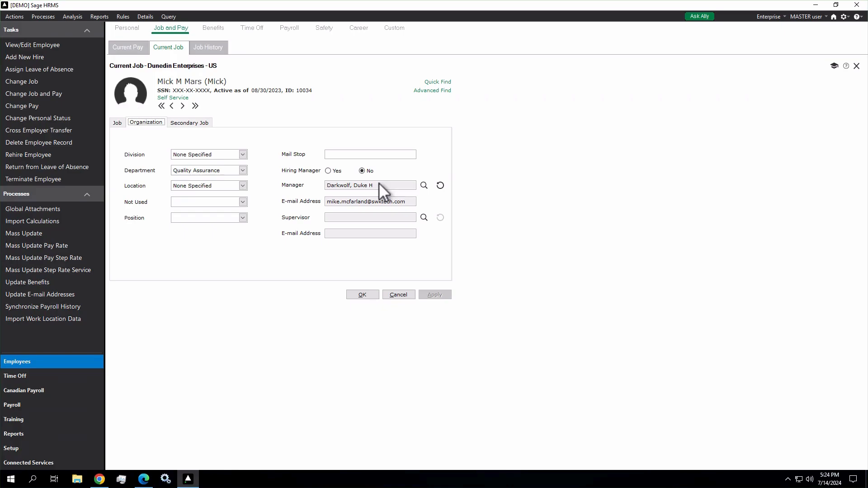
left_click(424, 186)
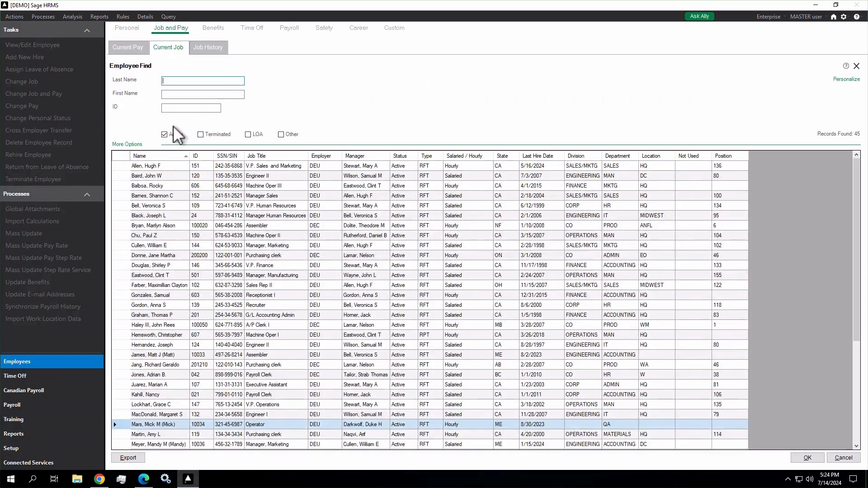
double_click(156, 204)
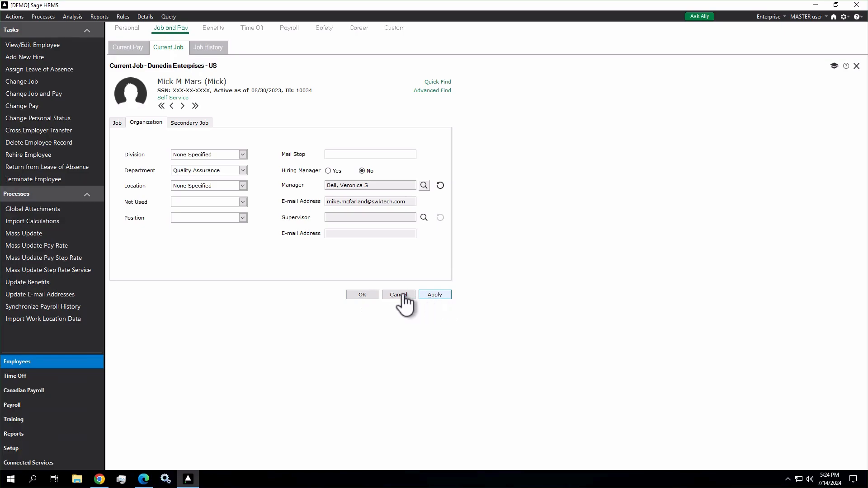
left_click(363, 295)
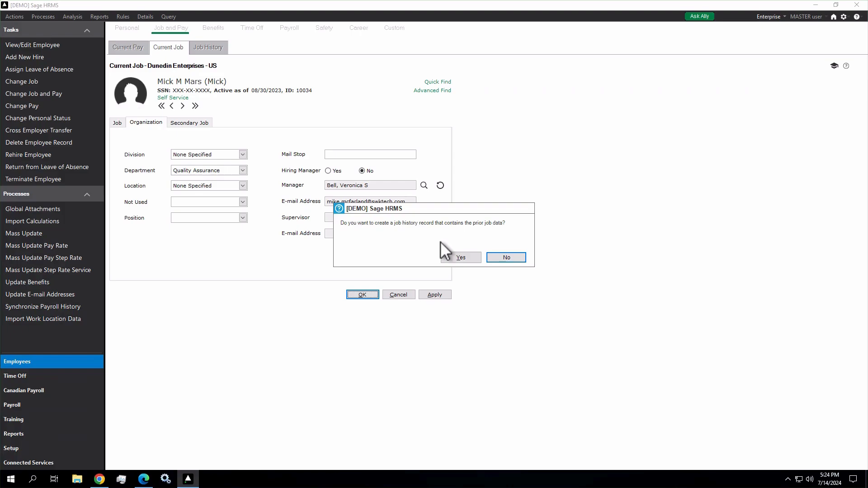
left_click(506, 259)
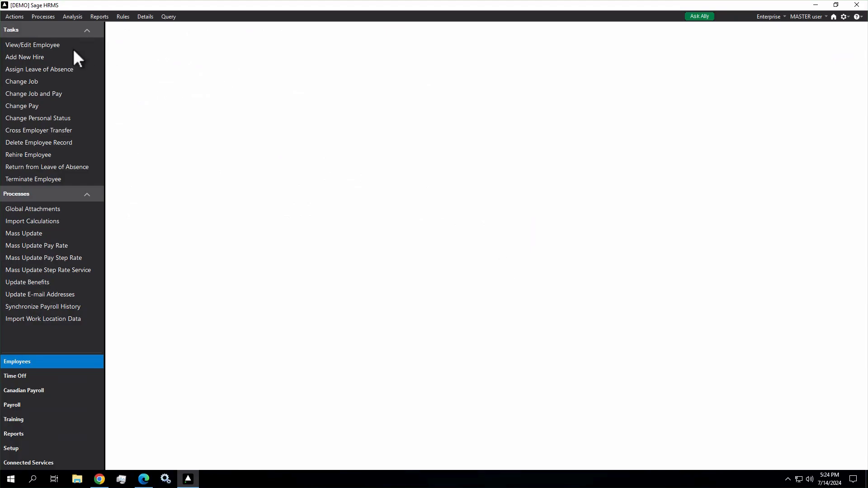
Filter the advanced employee search by the newly assigned manager and select the Operator employee in the results.
left_click(45, 47)
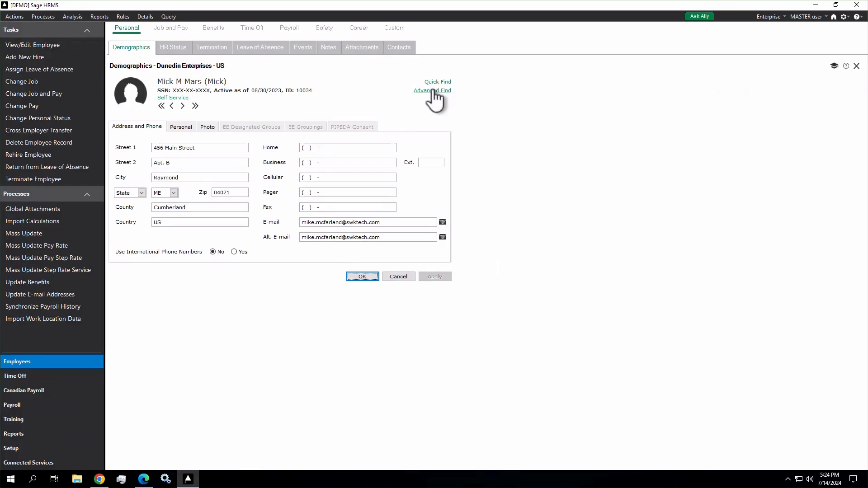
left_click(433, 91)
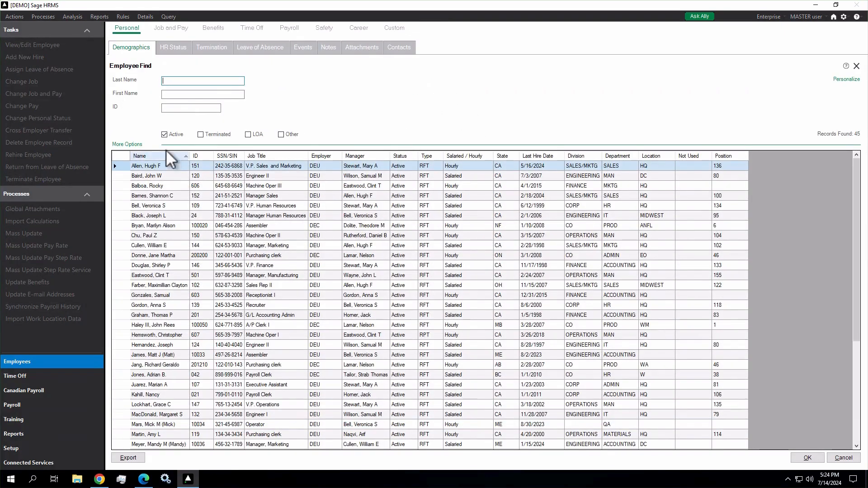
left_click(130, 144)
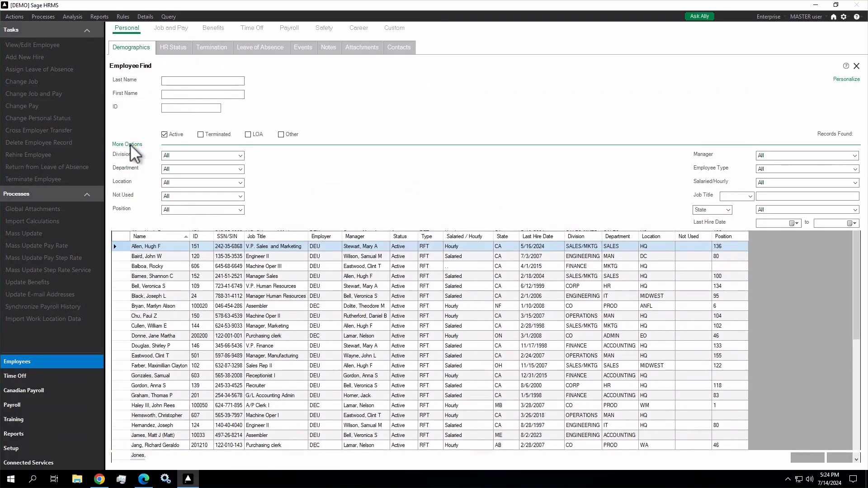
left_click(780, 156)
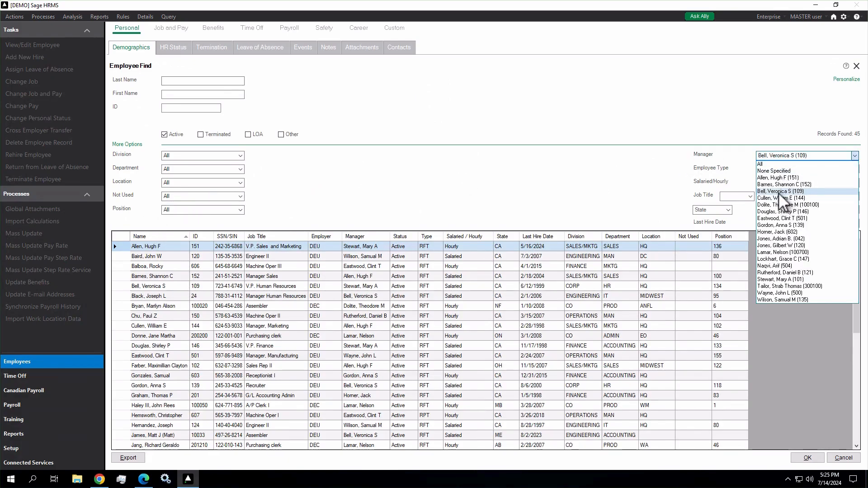
left_click(778, 192)
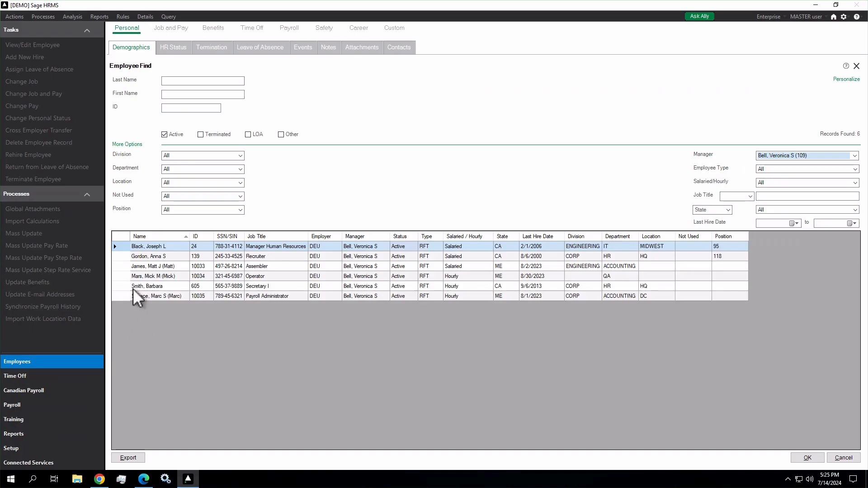
left_click(146, 276)
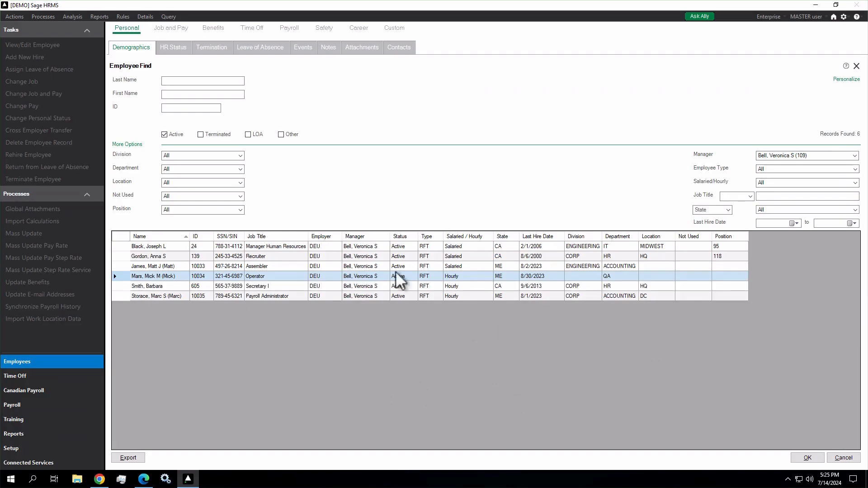
Switch to Employee Self Service in the browser, log off and sign back in with the manager's saved username and password.
left_click(144, 481)
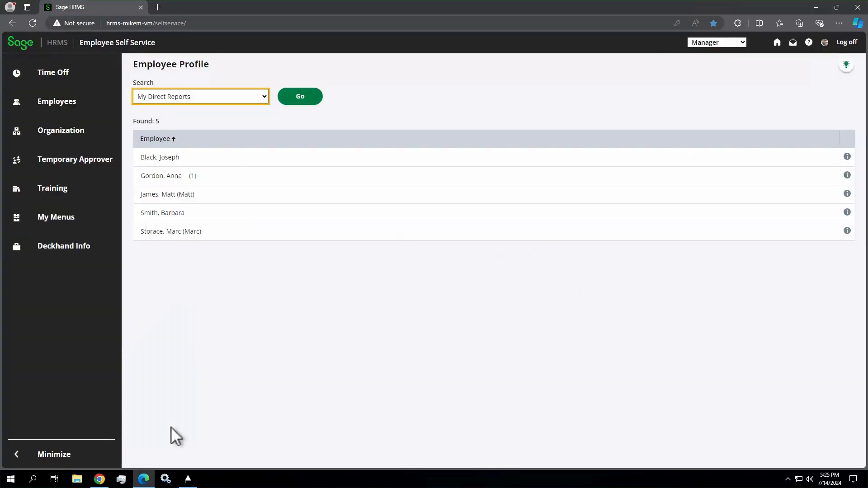
left_click(847, 47)
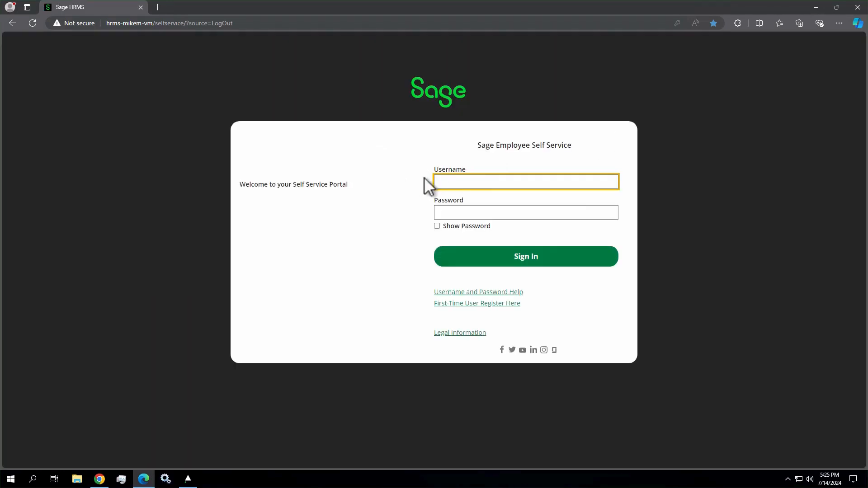
left_click(452, 178)
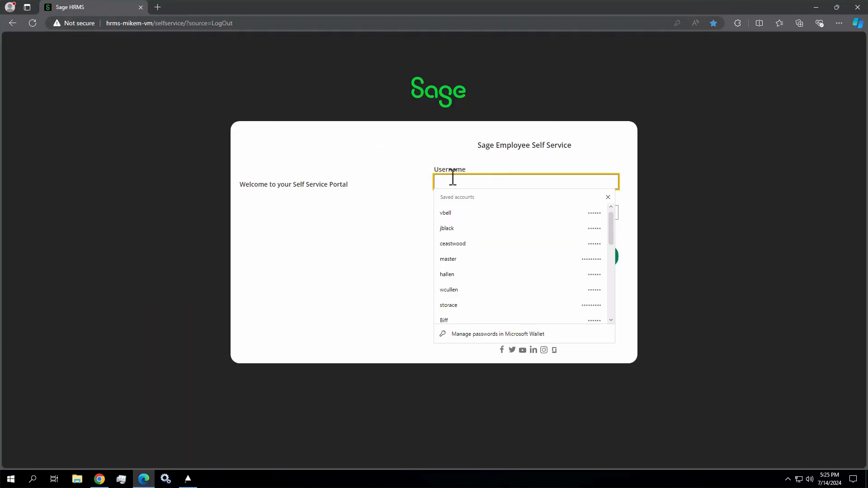
left_click(452, 213)
left_click(497, 267)
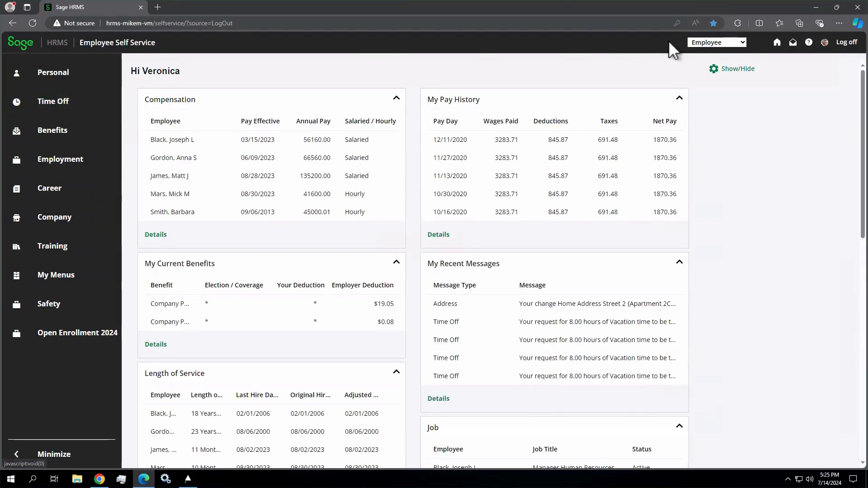
Change the Self Service role to Manager and check the Employee Profile list for the reassigned employee.
left_click(703, 43)
left_click(700, 63)
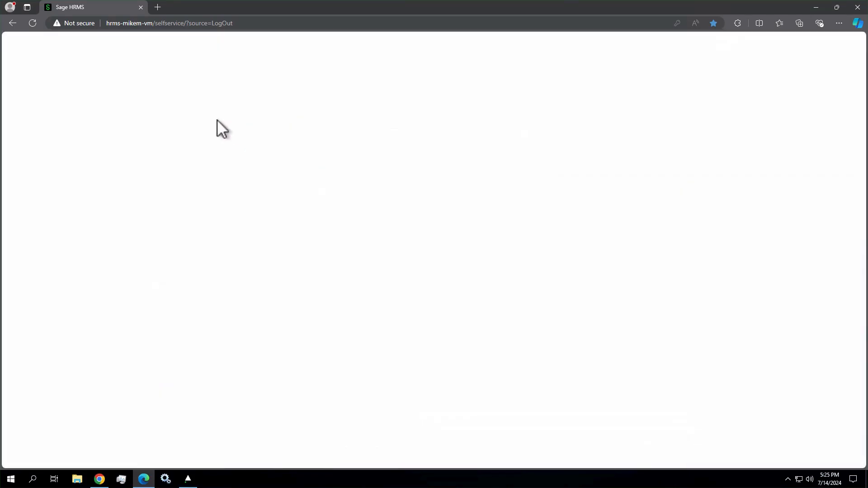
left_click(67, 113)
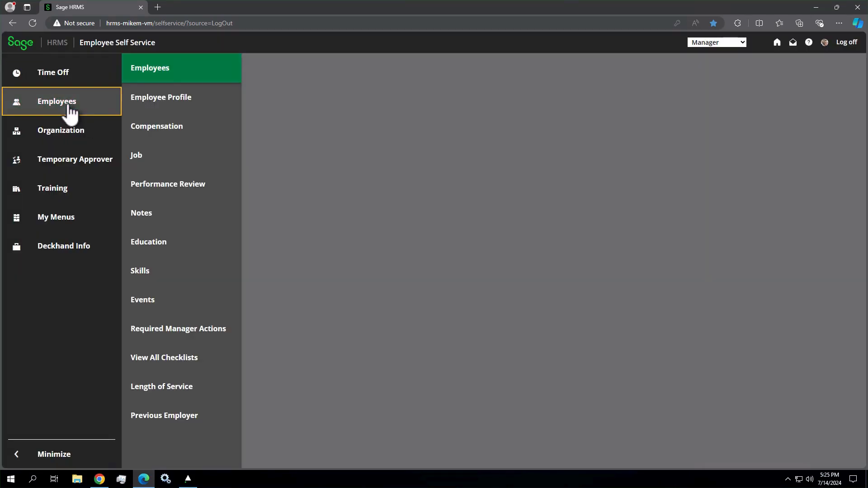
left_click(170, 102)
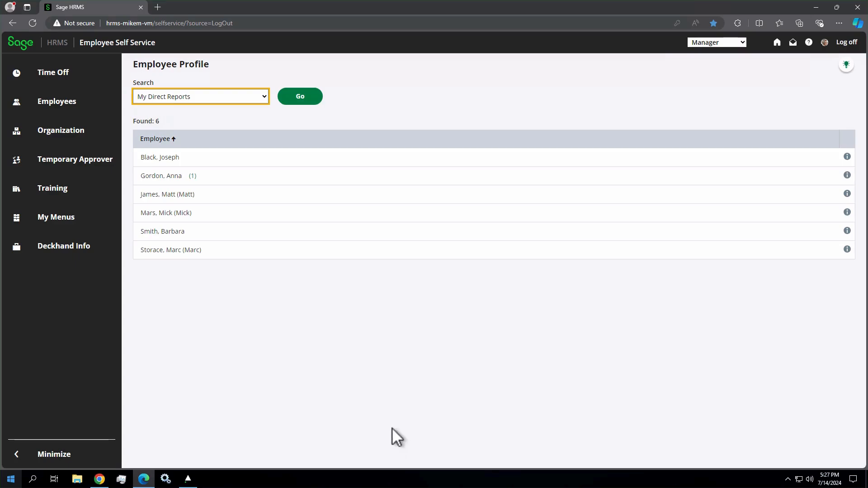
Switch back to Sage HRMS and open the Operator employee's current job organization details.
left_click(189, 480)
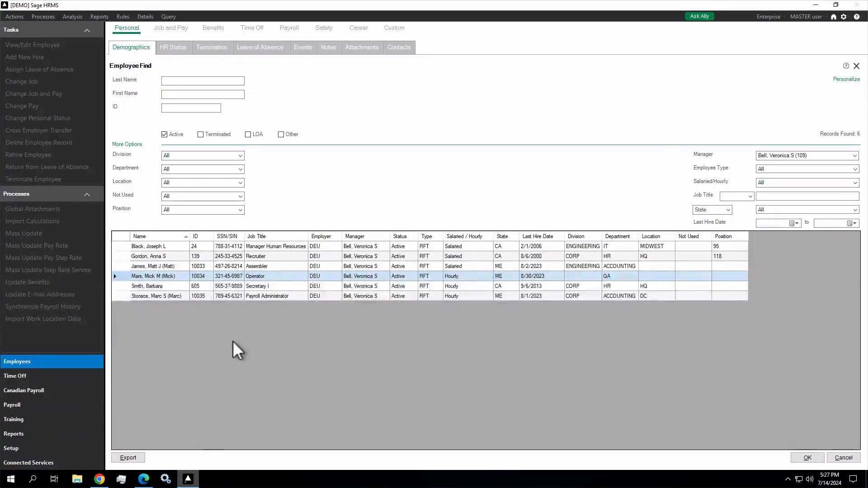
double_click(128, 276)
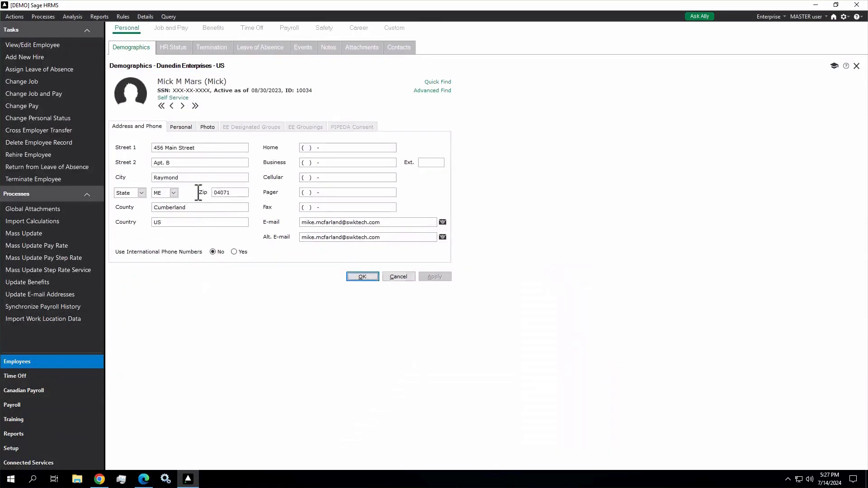
left_click(173, 32)
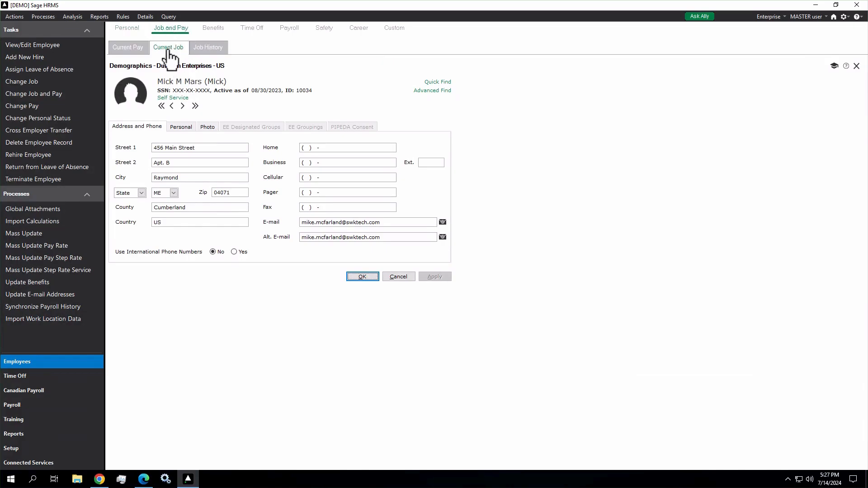
left_click(150, 124)
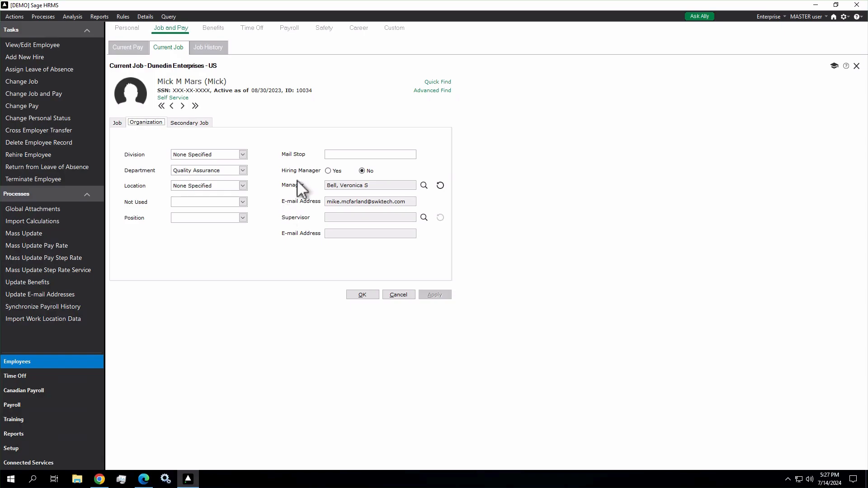
Change the employee's manager to the V.P. Sales and Marketing and apply it without creating a job history record.
left_click(424, 185)
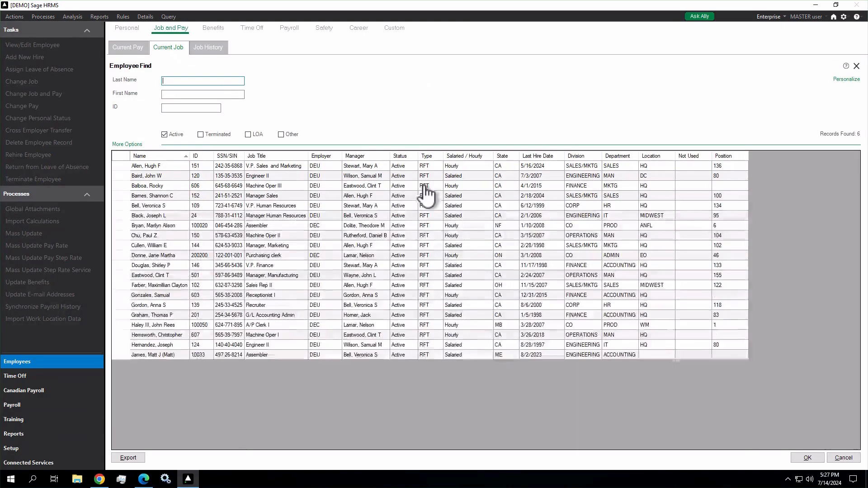
double_click(172, 168)
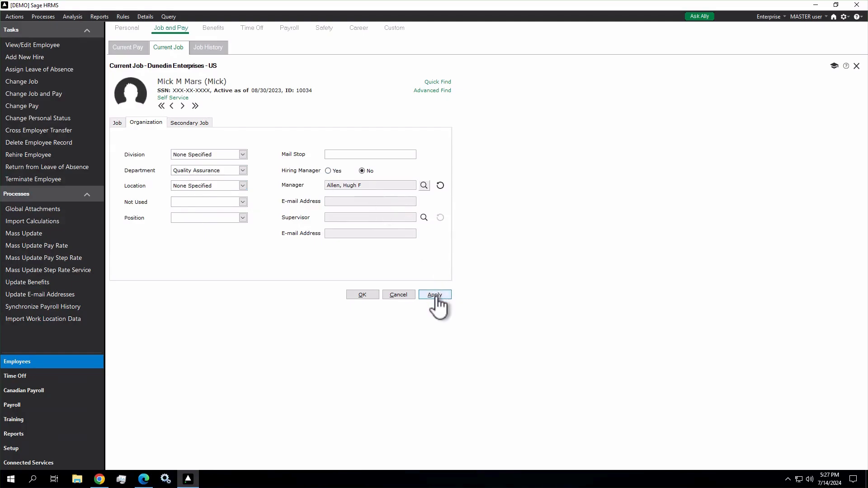
left_click(435, 295)
left_click(507, 258)
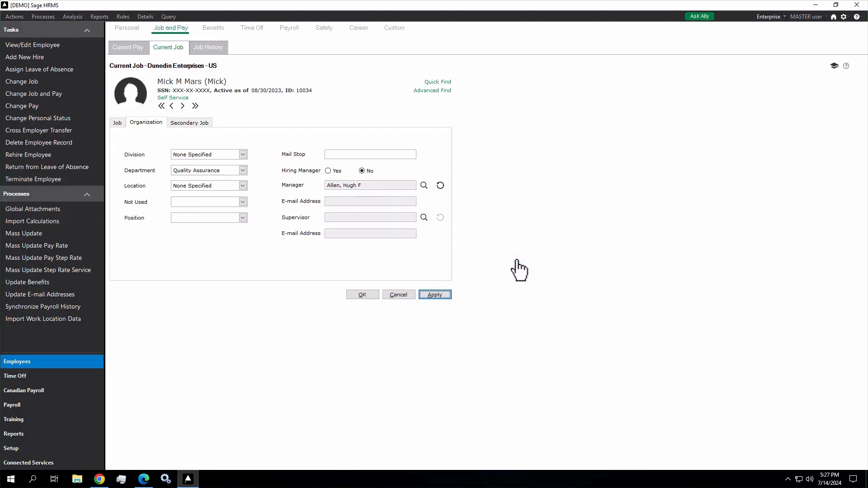
Set the employee's manager back to the V.P. Human Resources and apply it without creating a job history record.
left_click(425, 185)
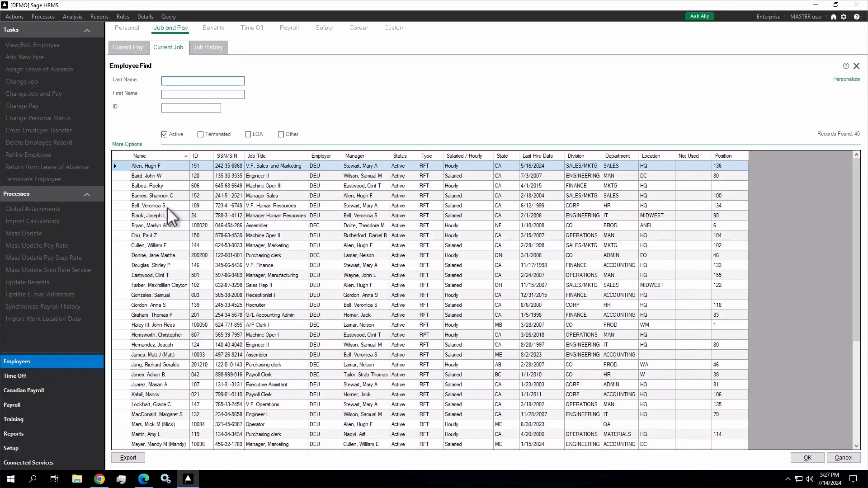
double_click(165, 207)
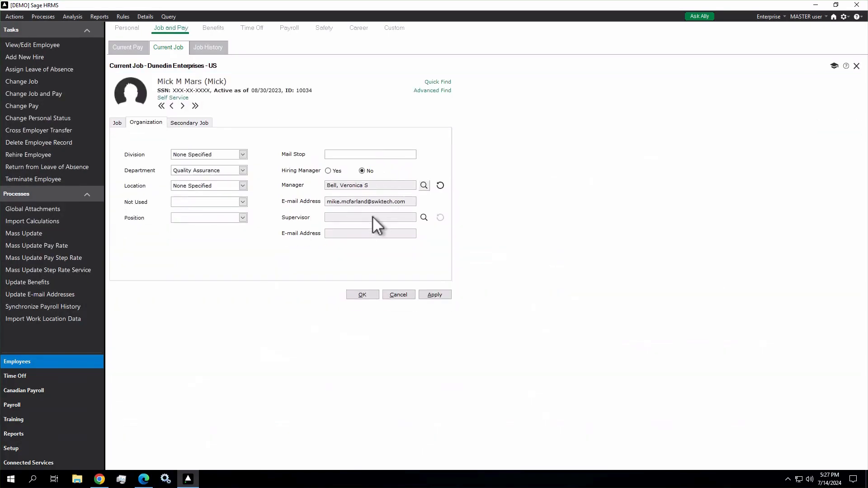
left_click(435, 295)
left_click(507, 257)
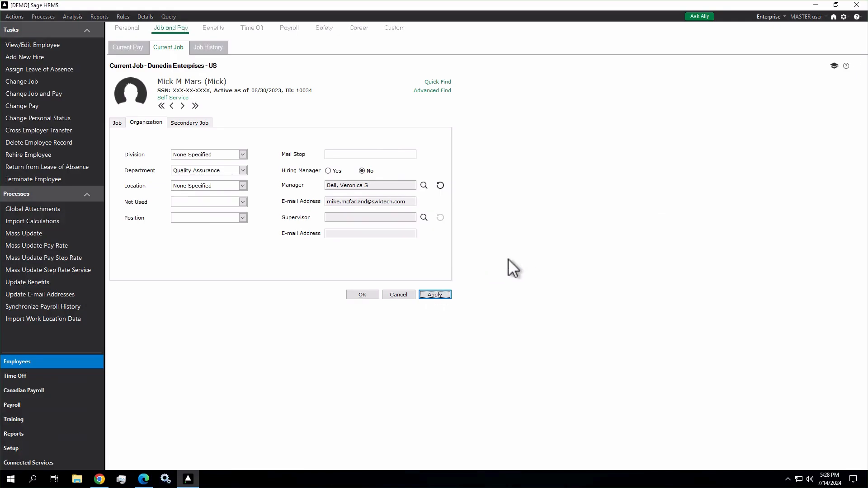